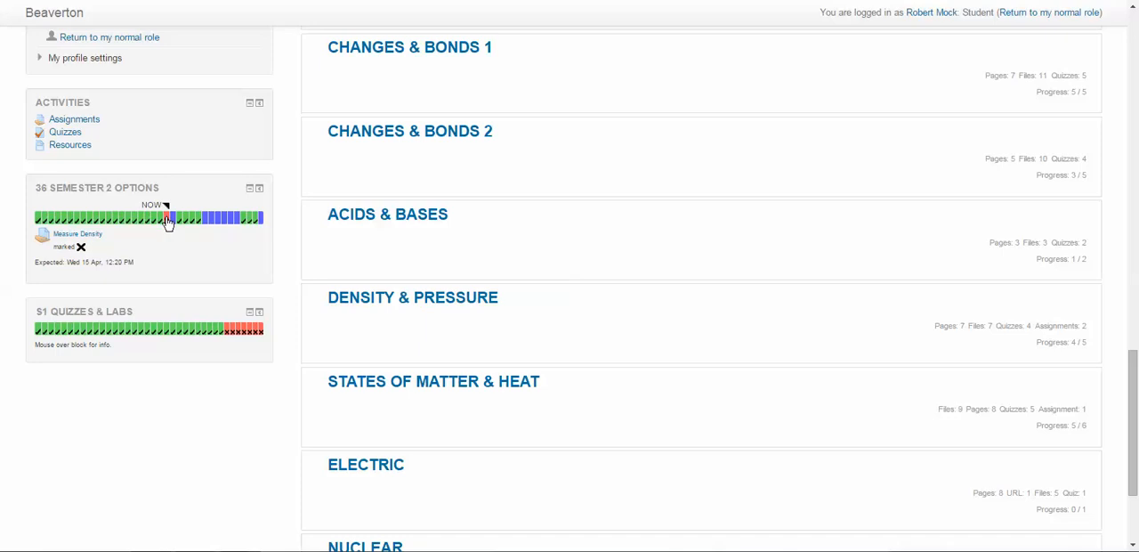
Open the Measure Density assignment from the semester progress bar, read its instructions, and start adding a submission
click(167, 222)
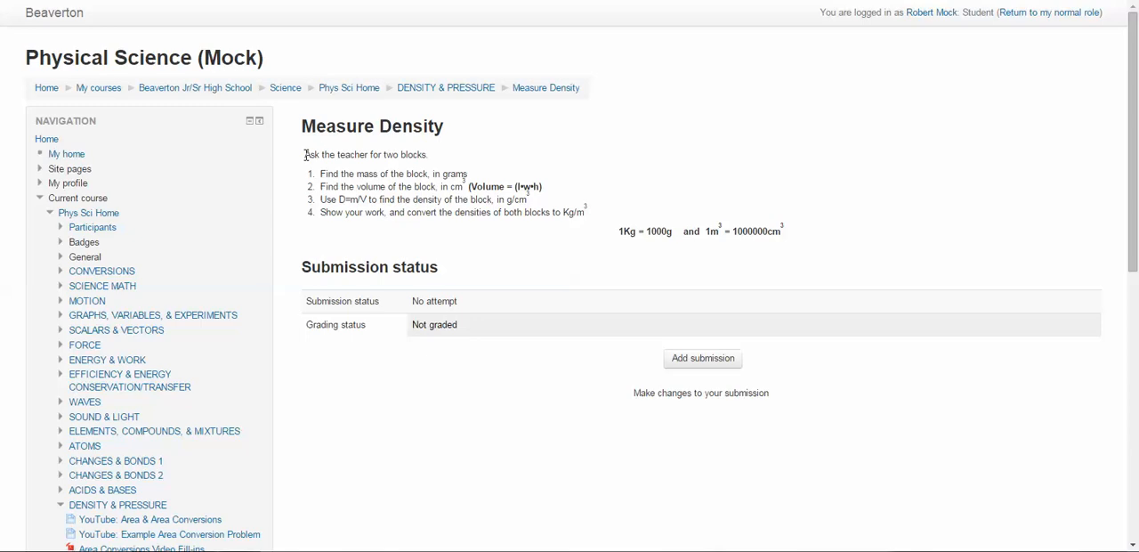
drag(304, 155, 597, 211)
click(433, 204)
drag(335, 173, 596, 215)
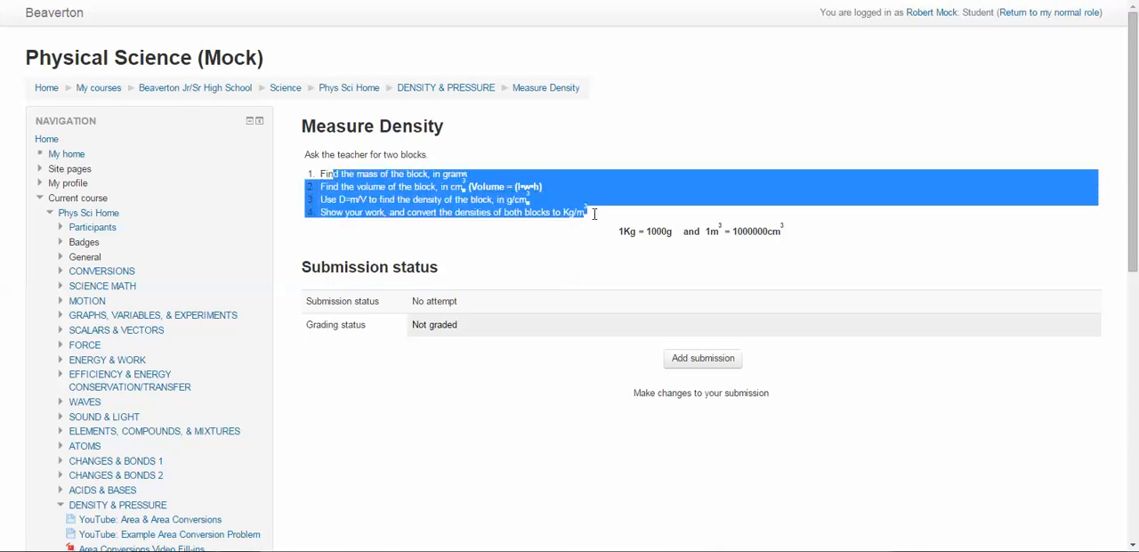
click(561, 247)
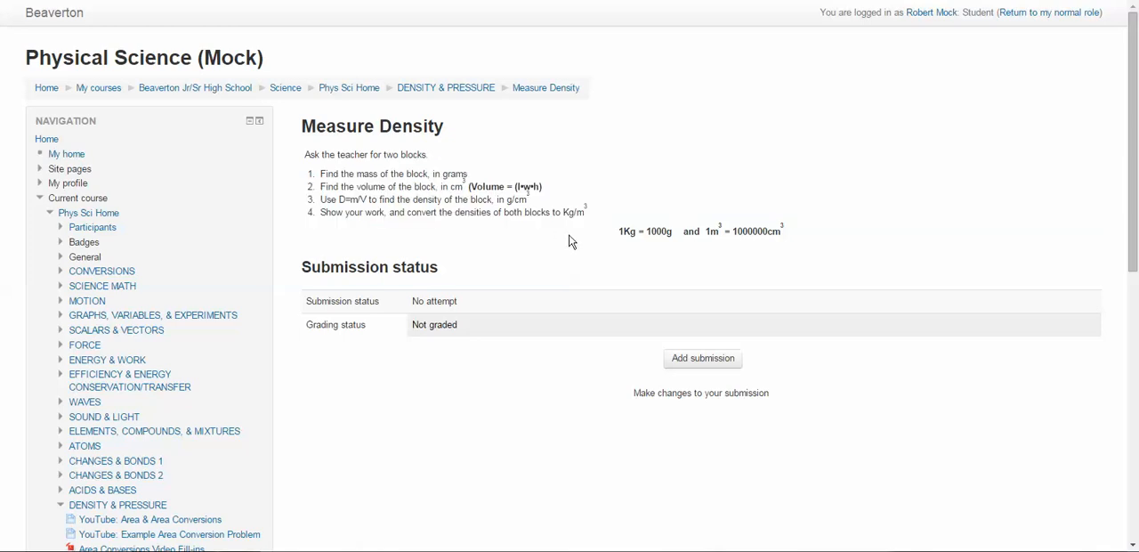
drag(790, 233, 606, 233)
click(476, 237)
drag(307, 154, 790, 239)
click(549, 259)
click(695, 363)
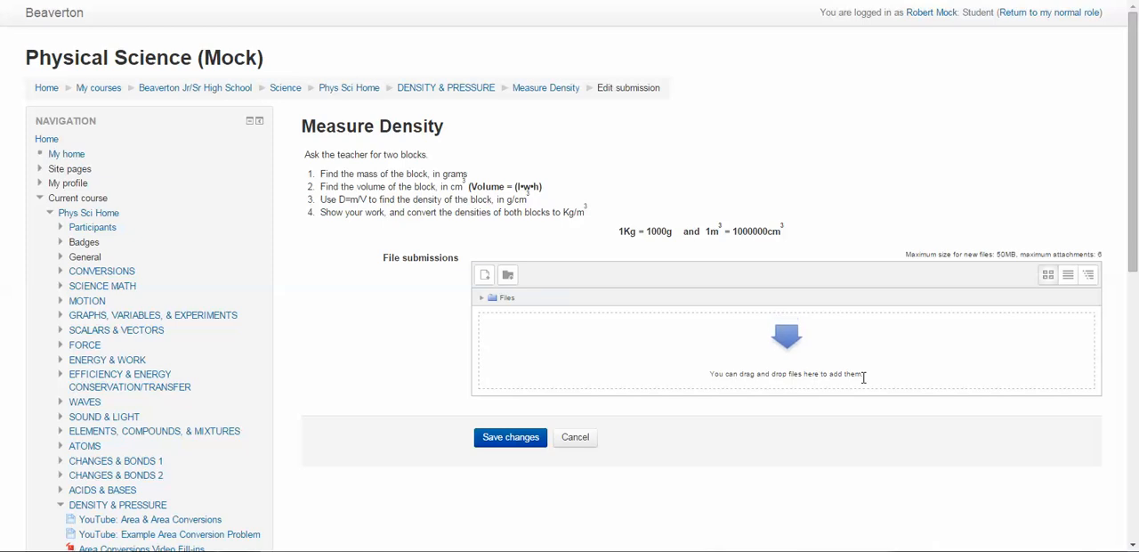
click(718, 338)
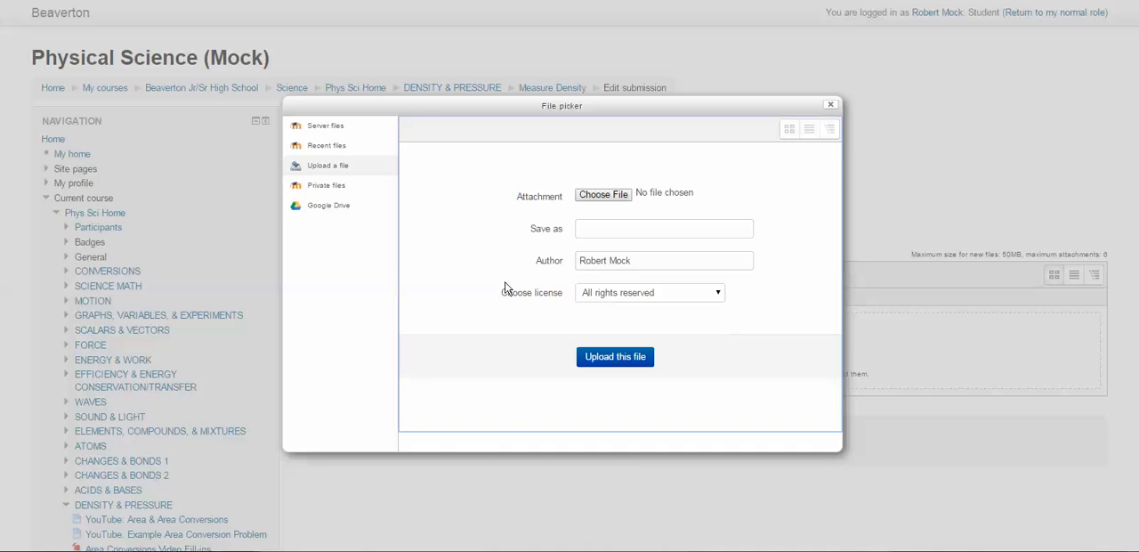
click(603, 195)
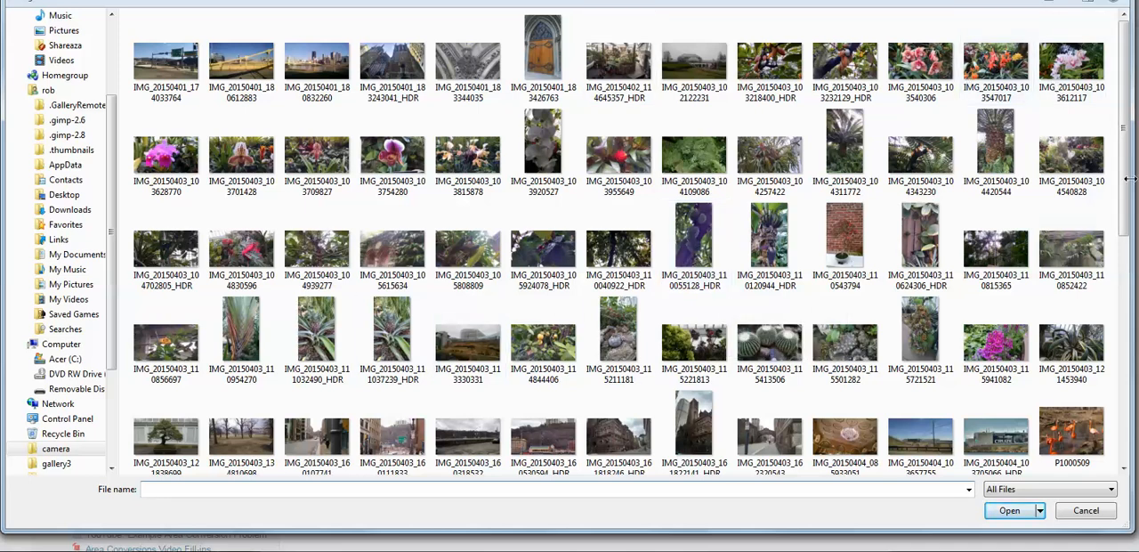
click(1079, 513)
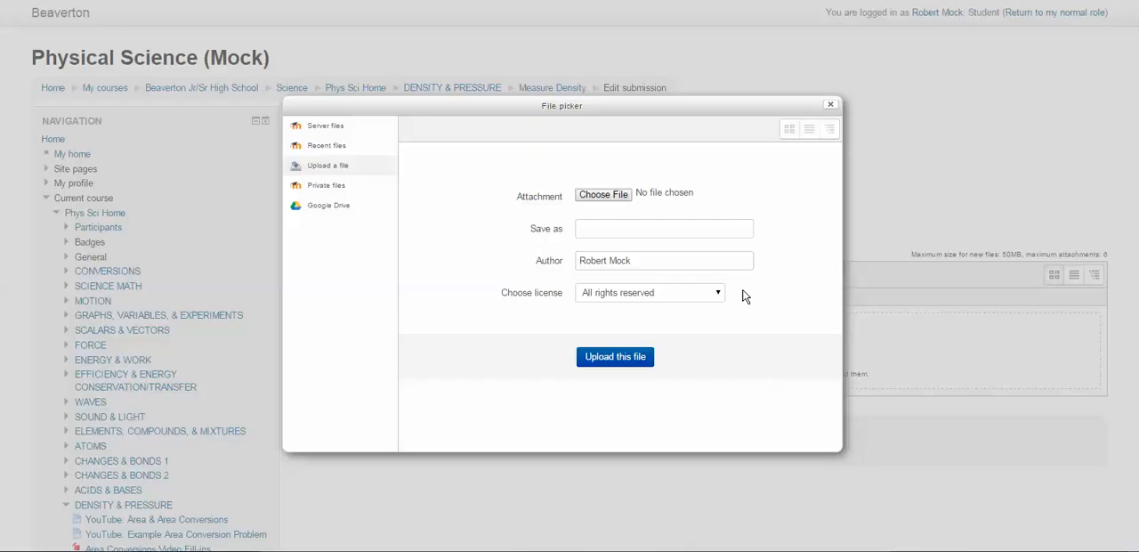
click(830, 105)
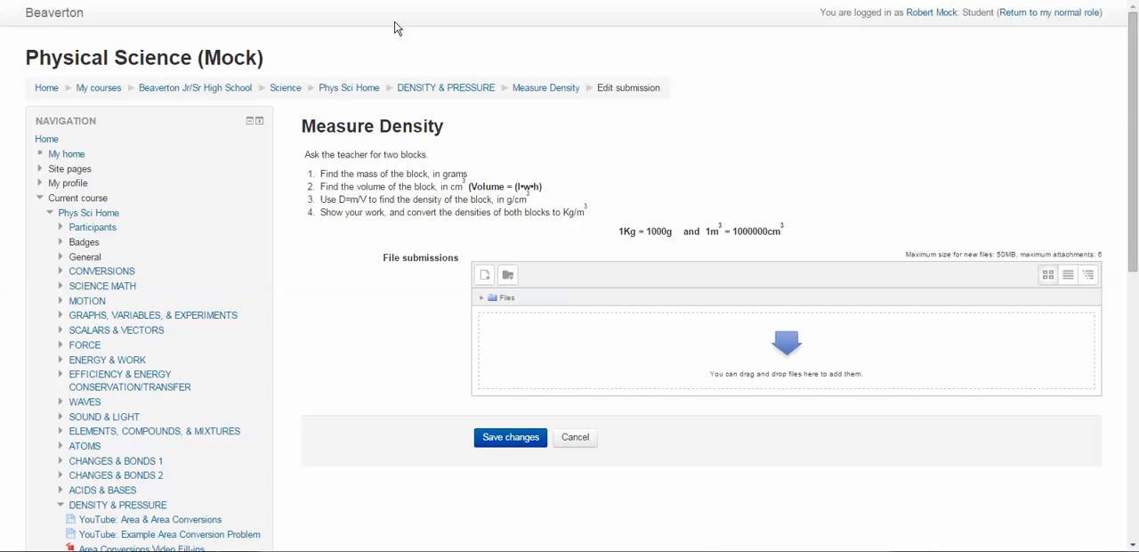
Switch to Gmail, go from there to Google Drive, and create a new Google Docs document
click(285, 1)
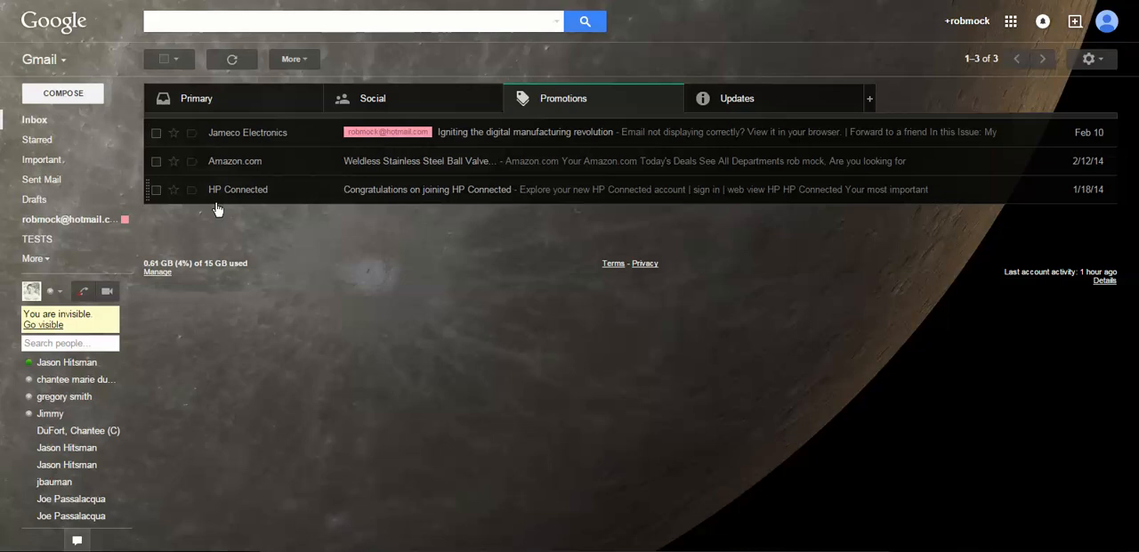
click(1012, 21)
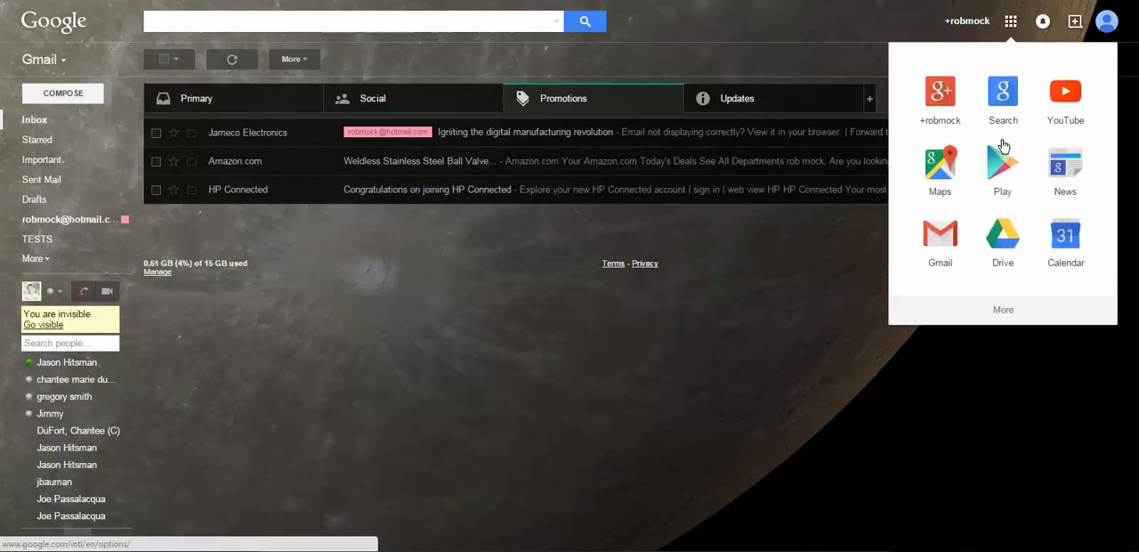
click(1011, 250)
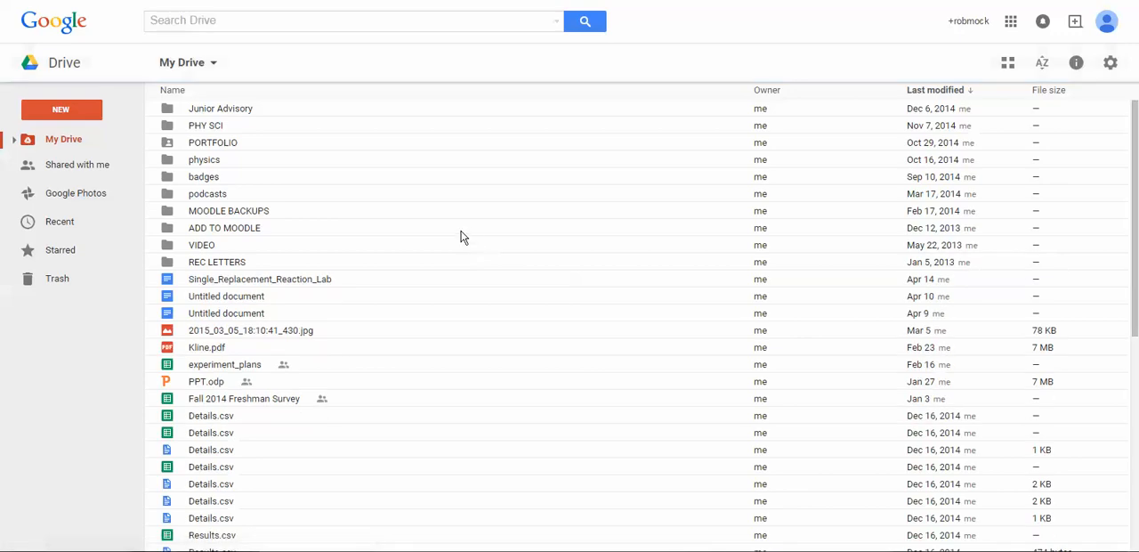
click(55, 108)
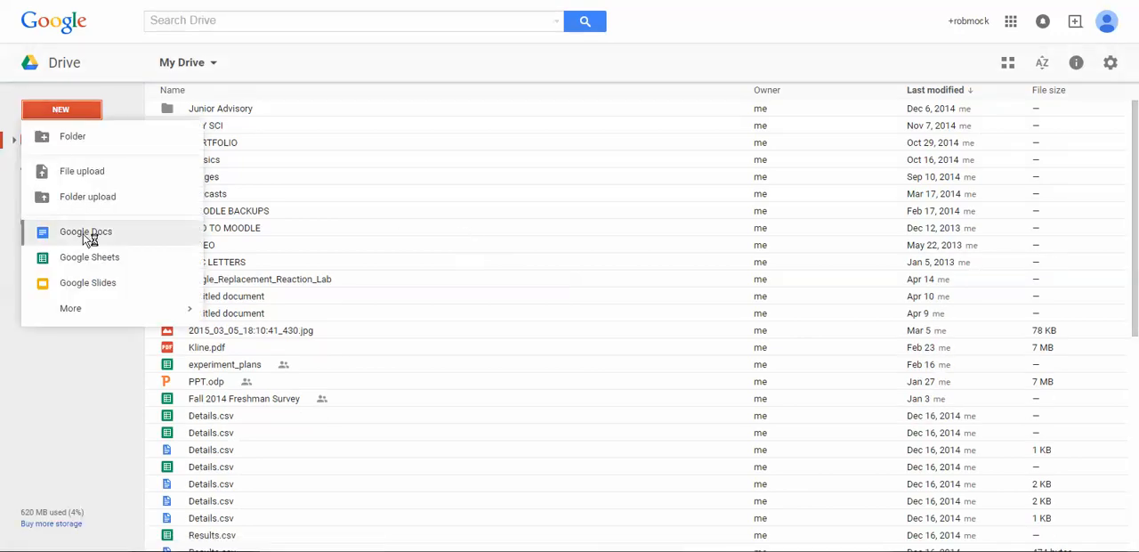
click(82, 234)
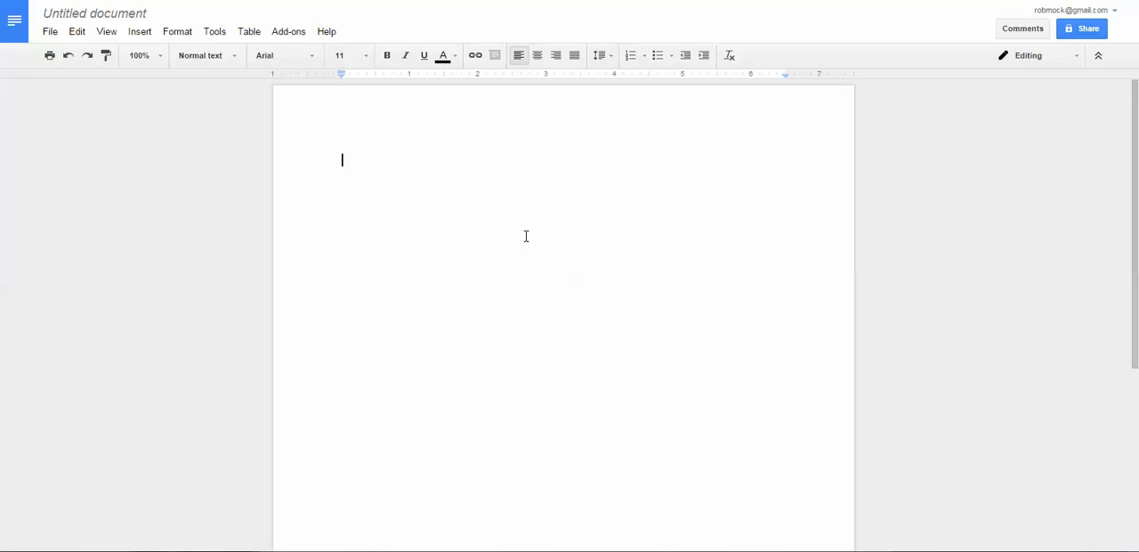
Write "This is my assignment." in the blank document
text(This is my assignemnt)
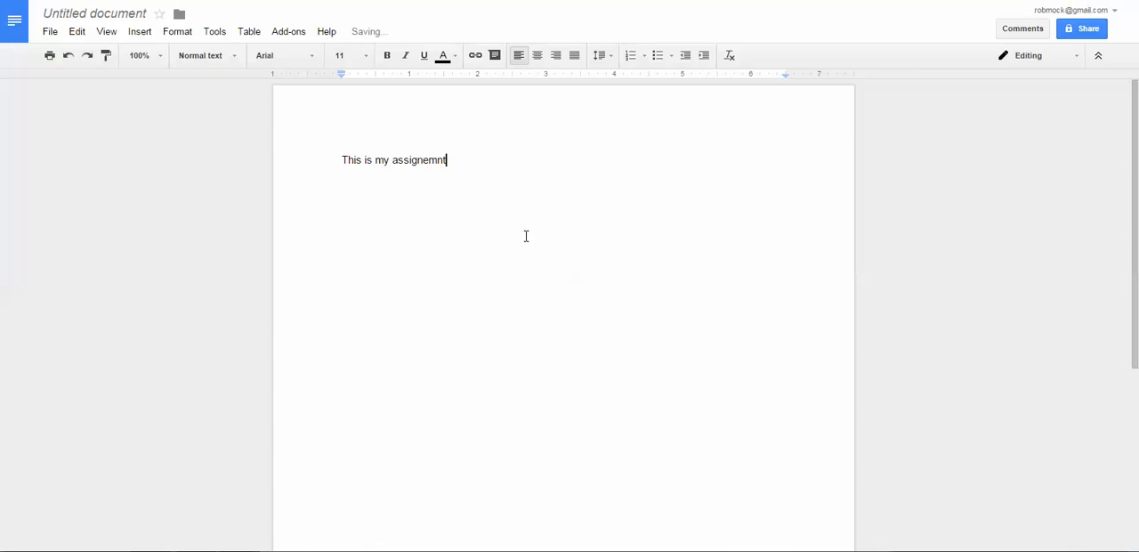
key(BackSpace)
key(BackSpace)
key(BackSpace)
key(BackSpace)
text(ment)
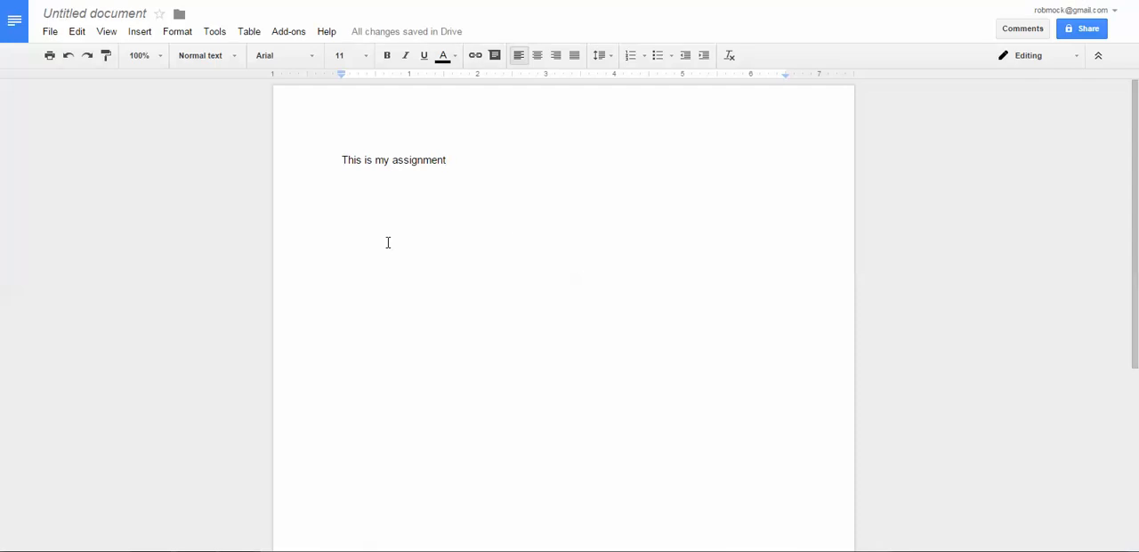
text(.)
Rename the untitled document as "density lab"
click(79, 33)
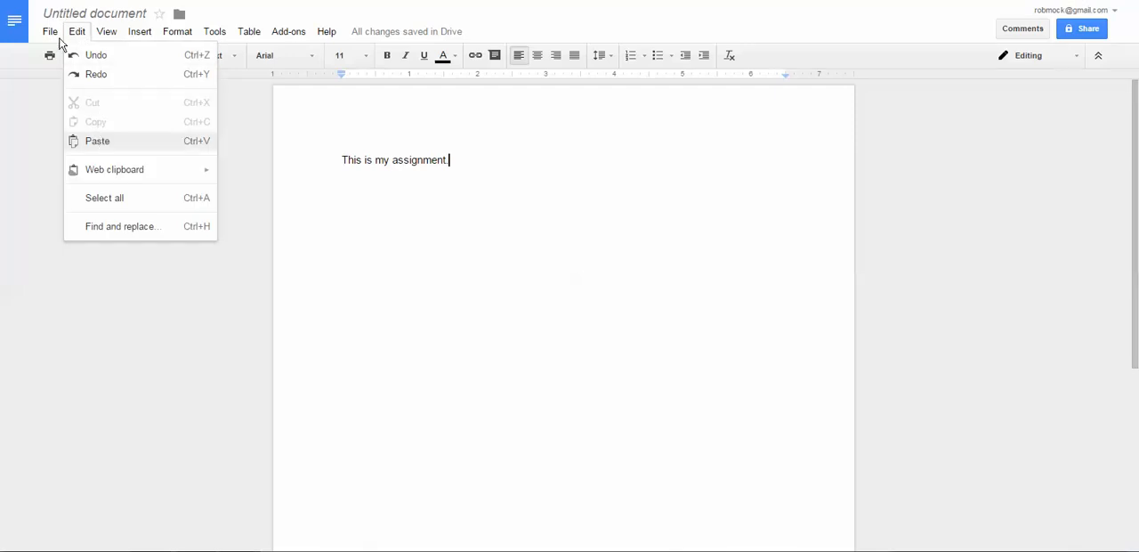
mouse_move(50, 37)
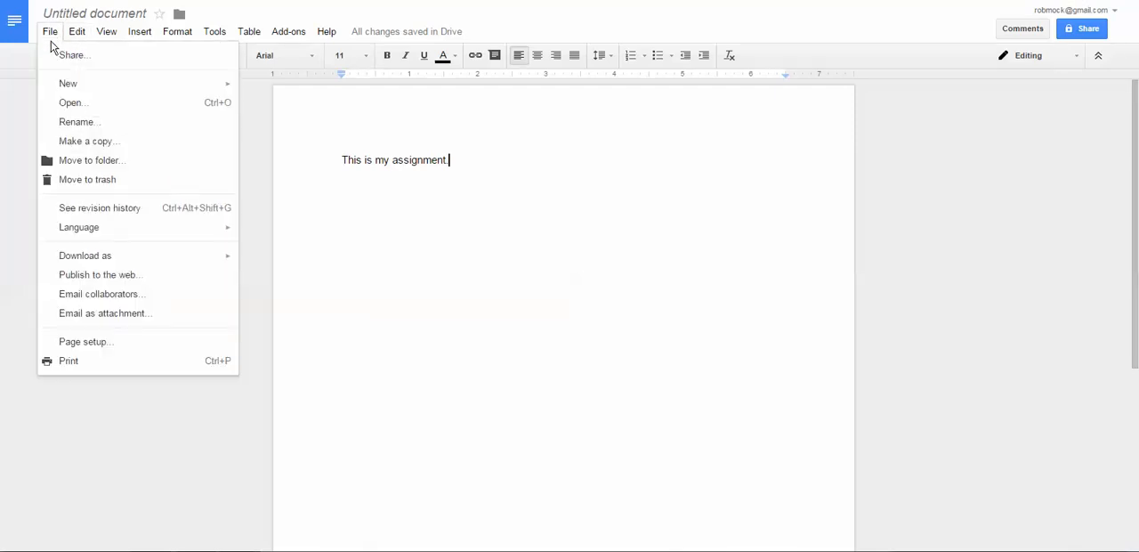
click(85, 127)
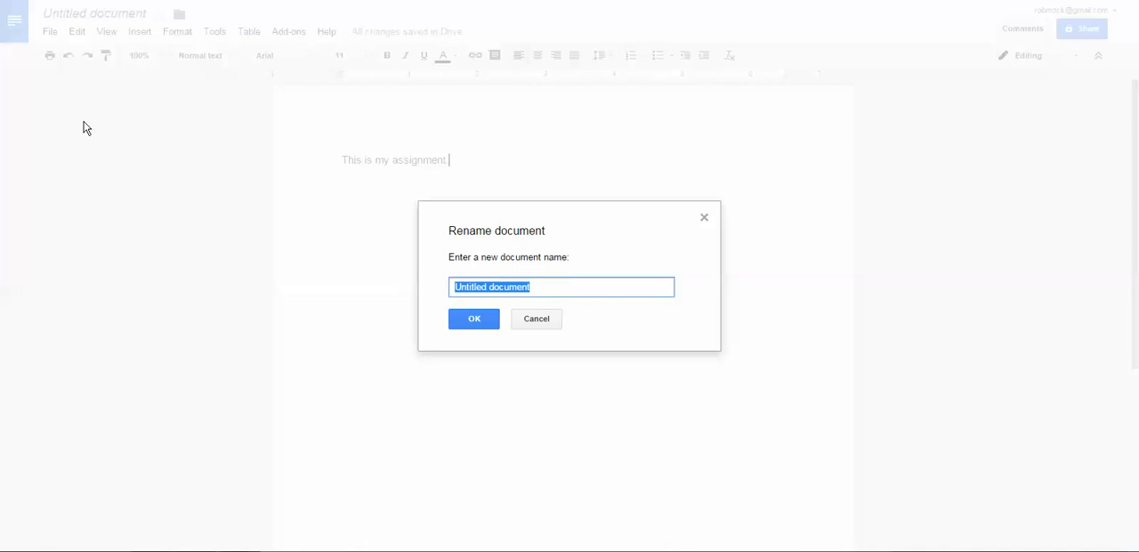
text(density lab)
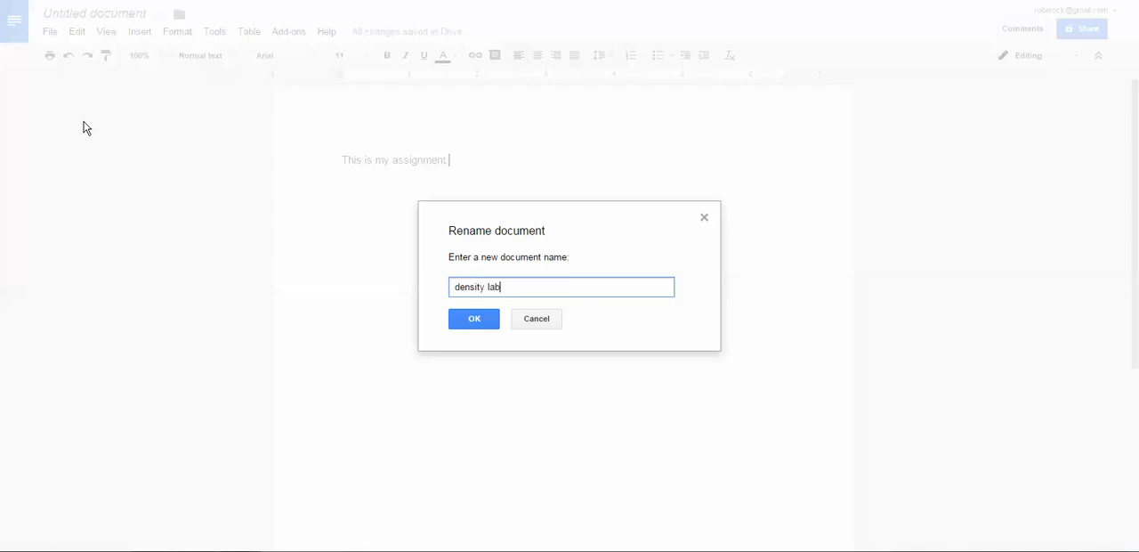
click(476, 318)
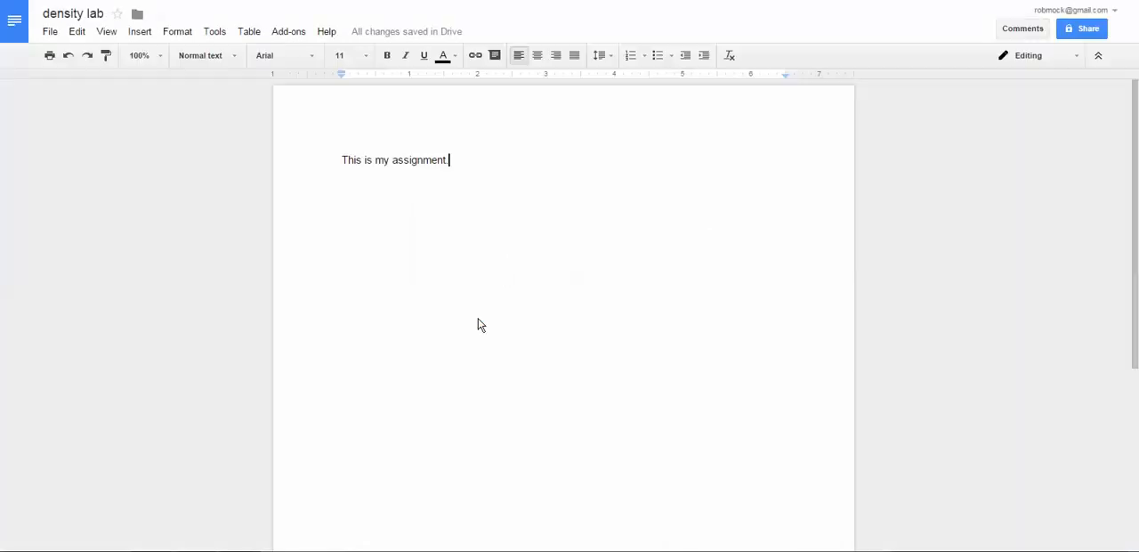
Download the density lab document as a PDF and show the downloaded file in its folder
click(51, 34)
mouse_move(109, 260)
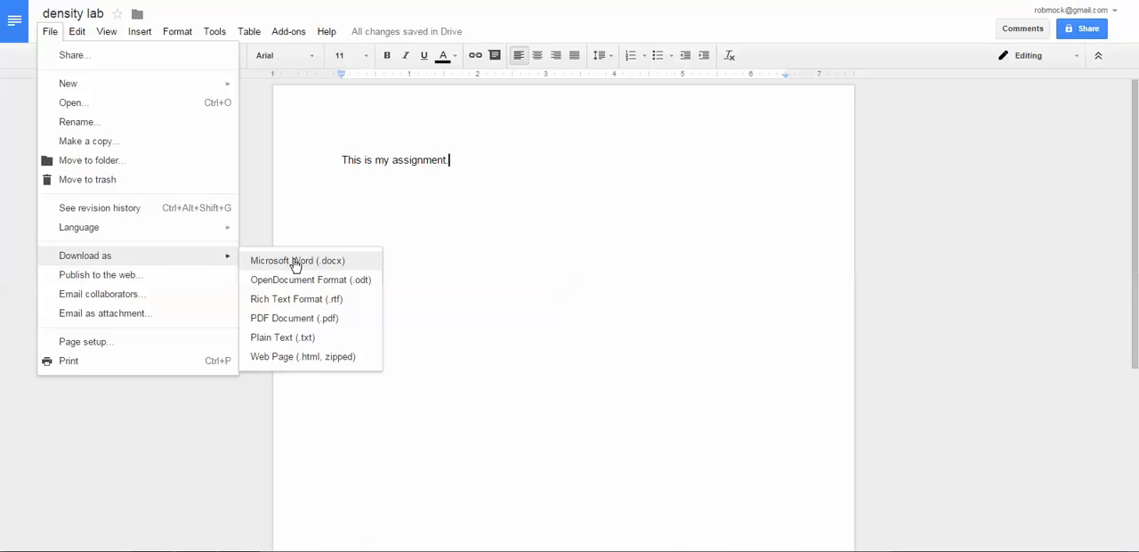
click(304, 322)
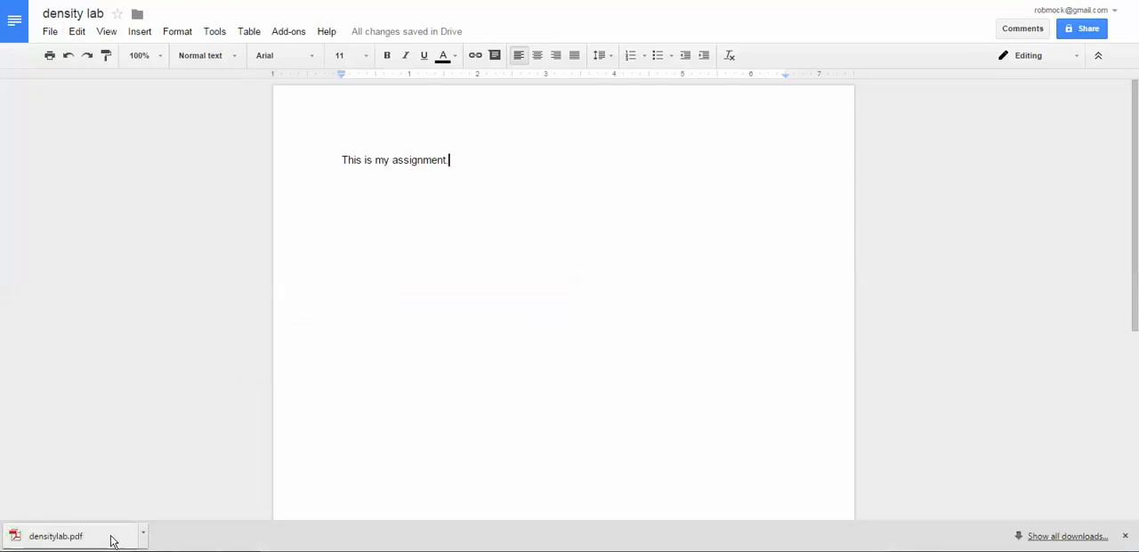
click(143, 537)
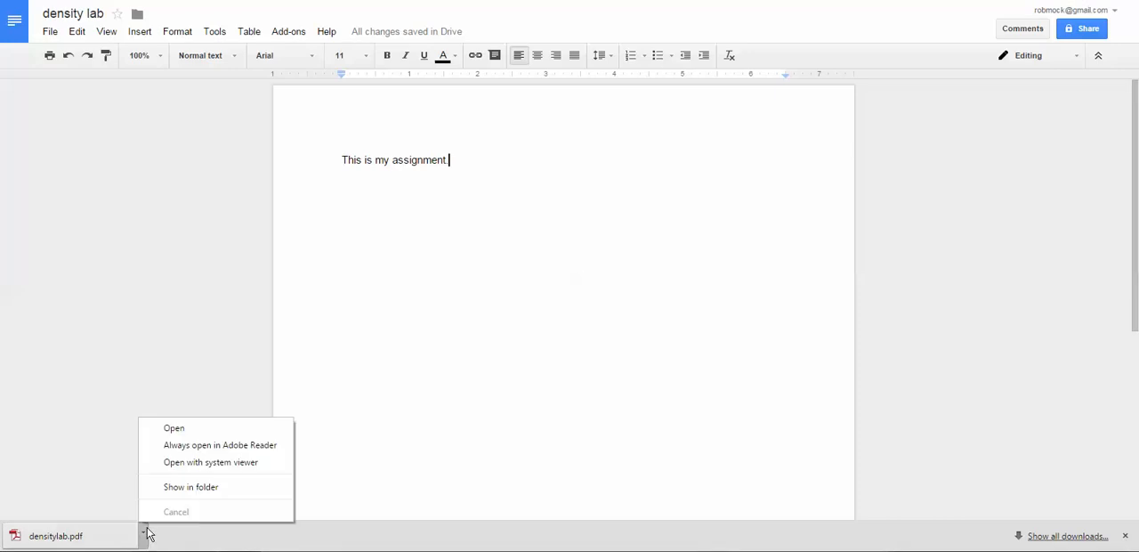
click(196, 487)
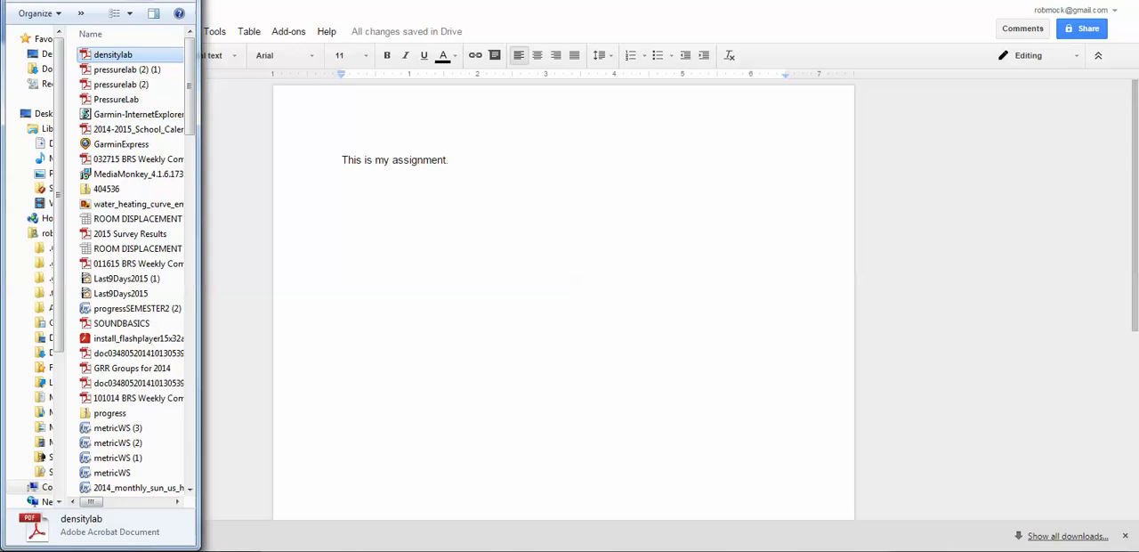
Resize the folder window, return to the Measure Density submission page, and add densitylab.pdf to the file submissions
drag(201, 15, 426, 15)
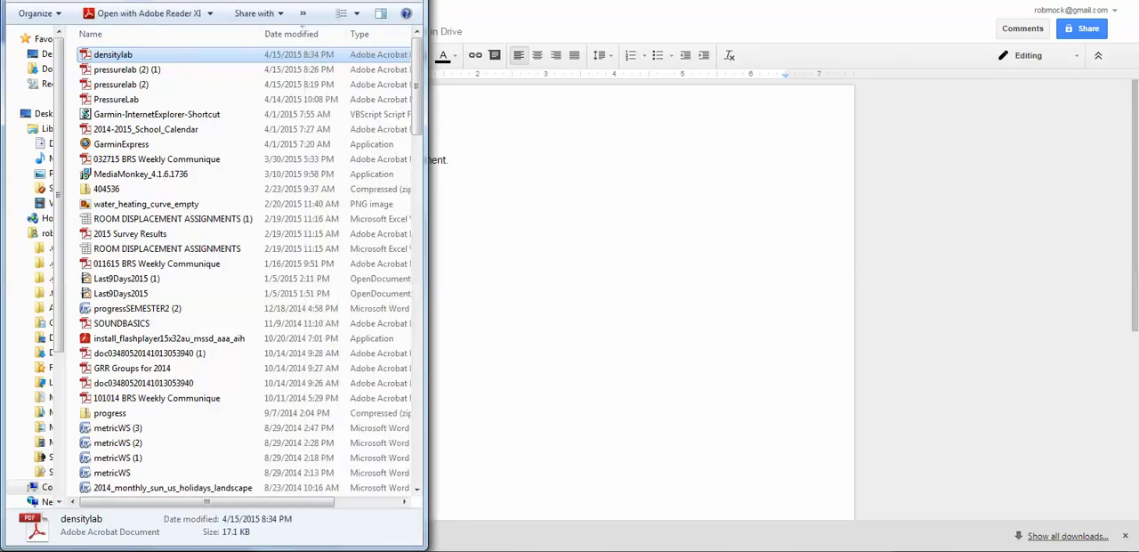
drag(427, 195, 233, 194)
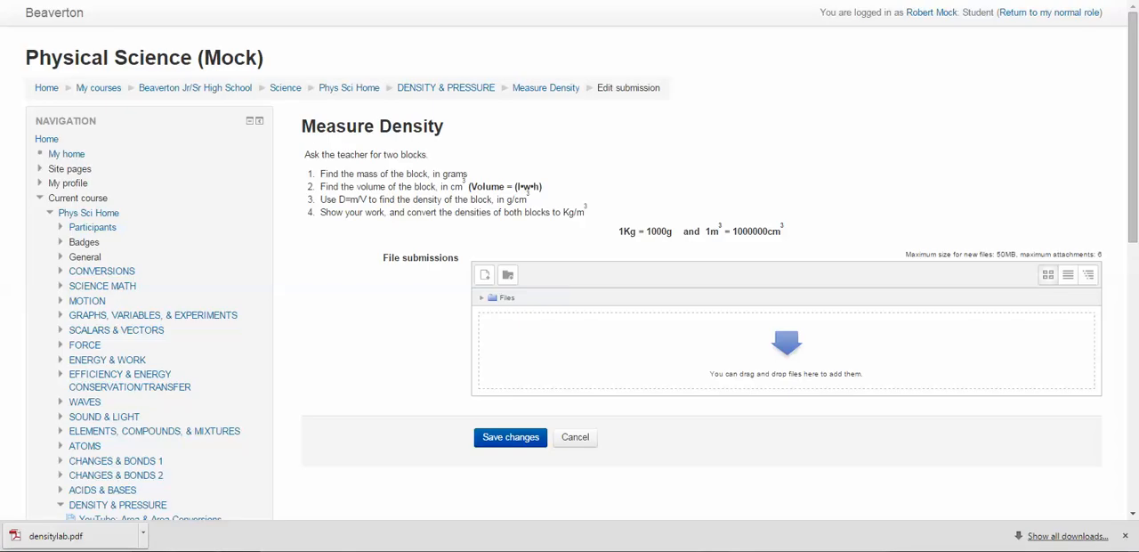
click(153, 550)
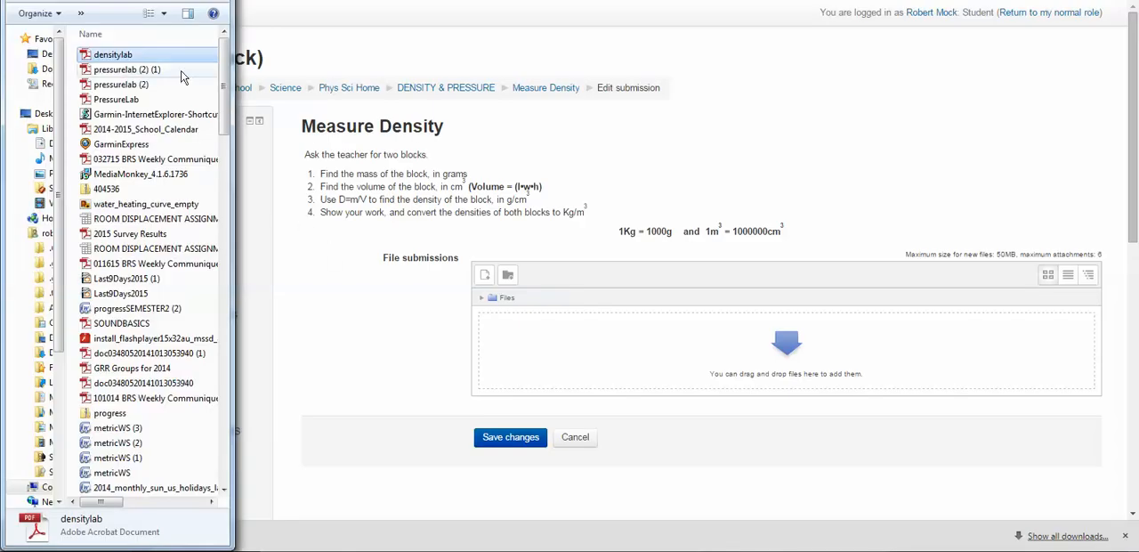
drag(108, 58, 597, 358)
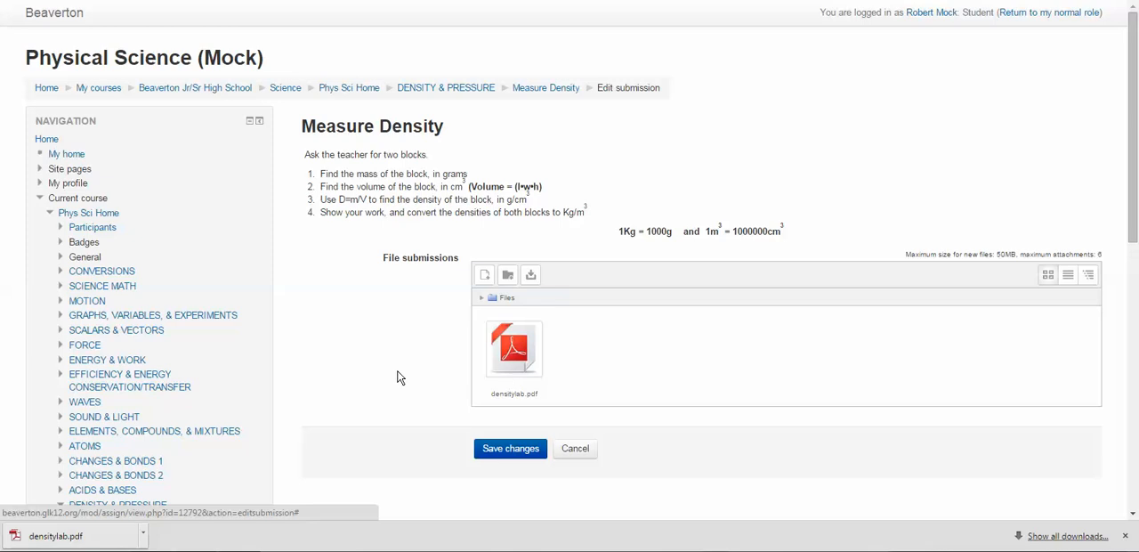
scroll(398, 374, down, 2)
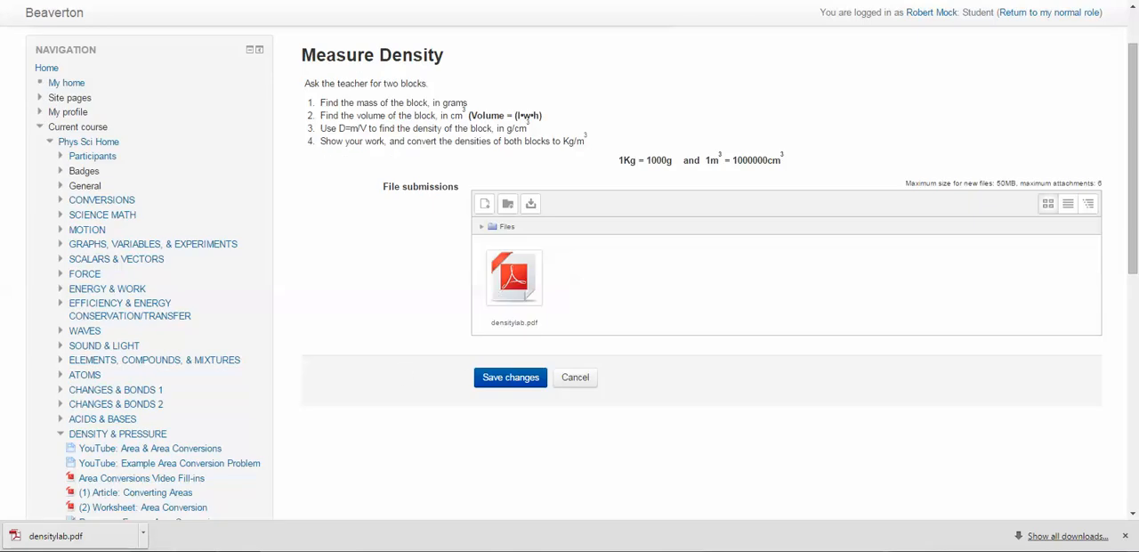
key(super)
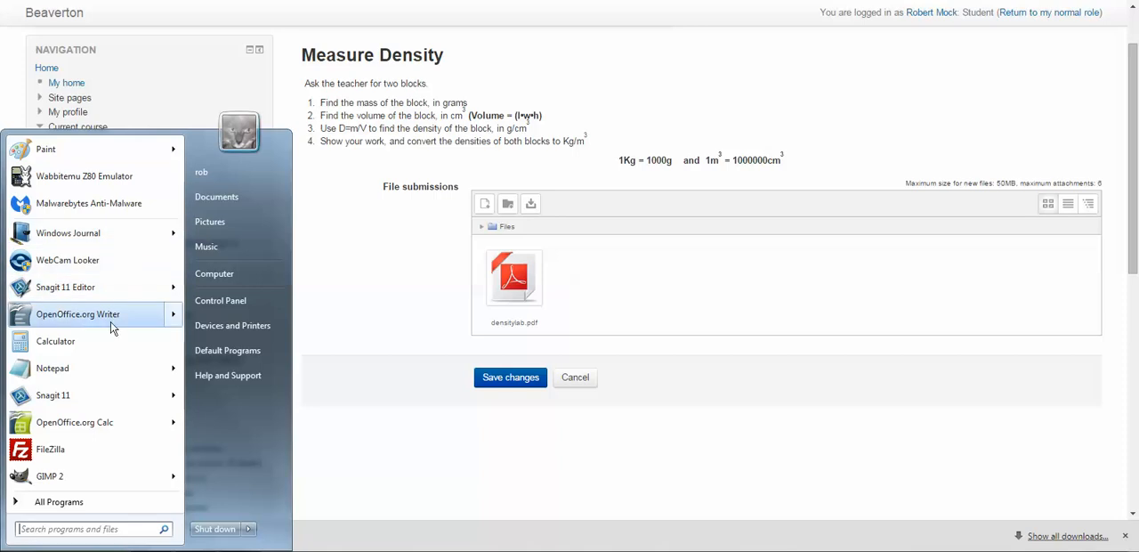
click(59, 315)
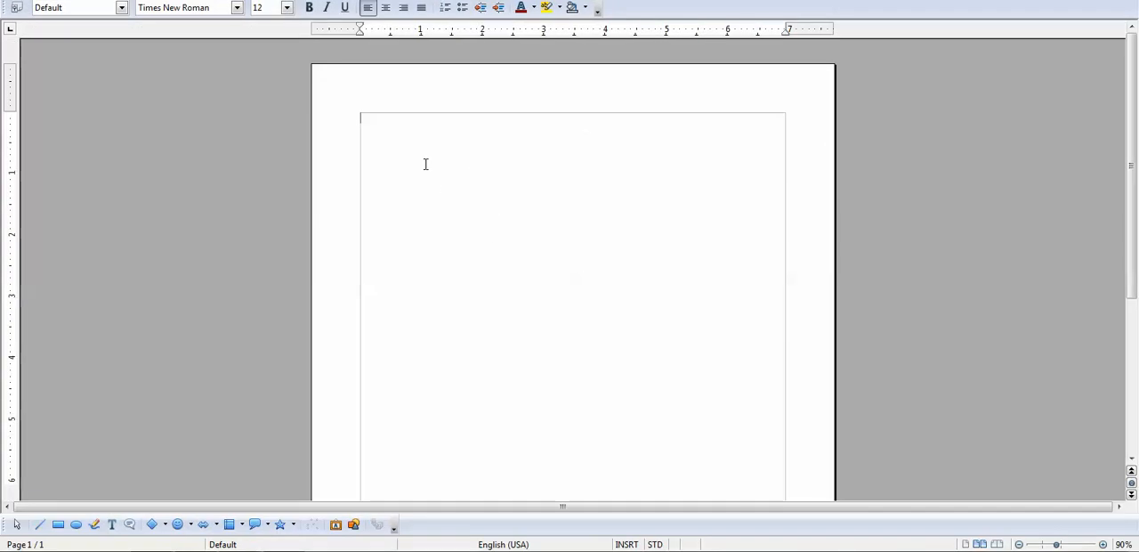
text(asfhasdfh)
key(ctrl+s)
click(527, 275)
key(ctrl+w)
click(562, 265)
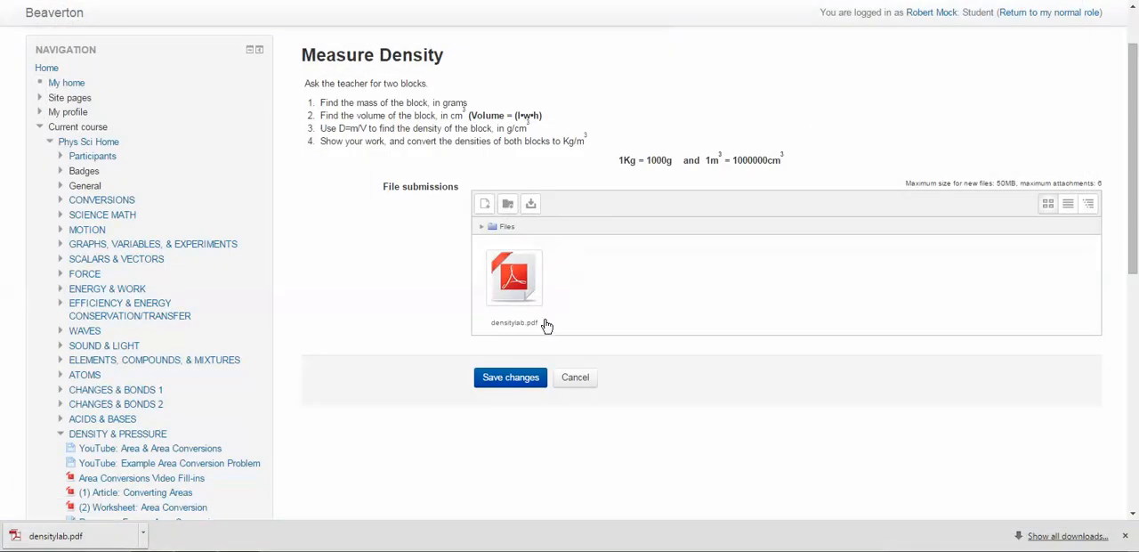
Save the submission changes and review the submission status with its editing and final submission options
click(520, 383)
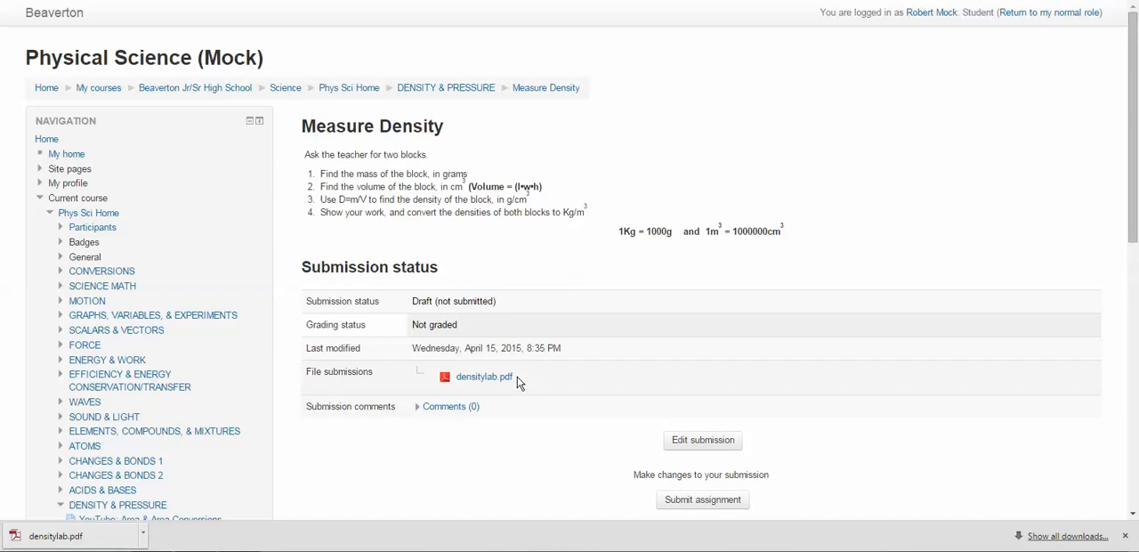
scroll(517, 376, down, 1)
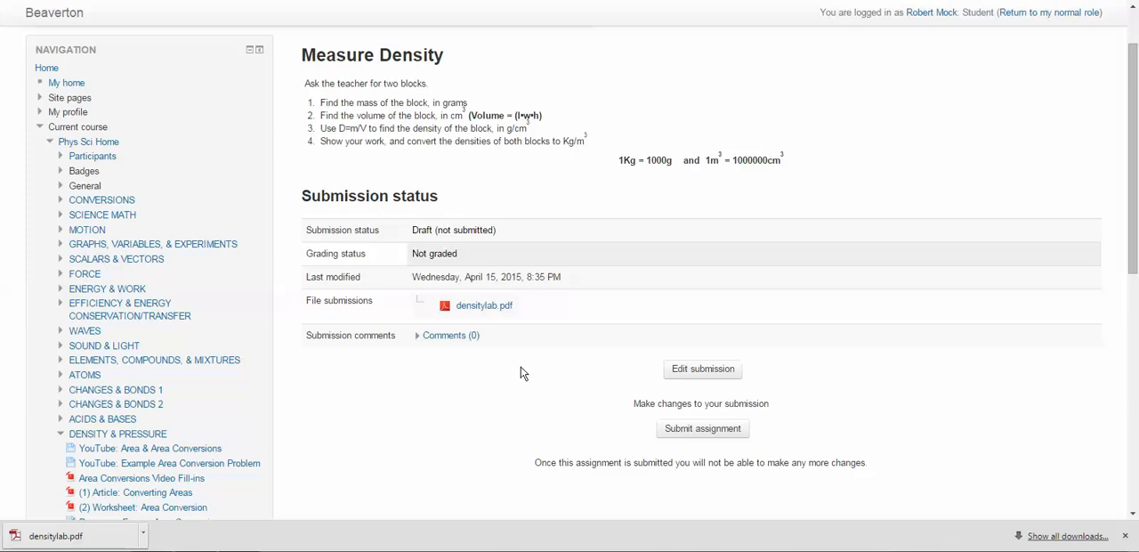
scroll(514, 365, down, 1)
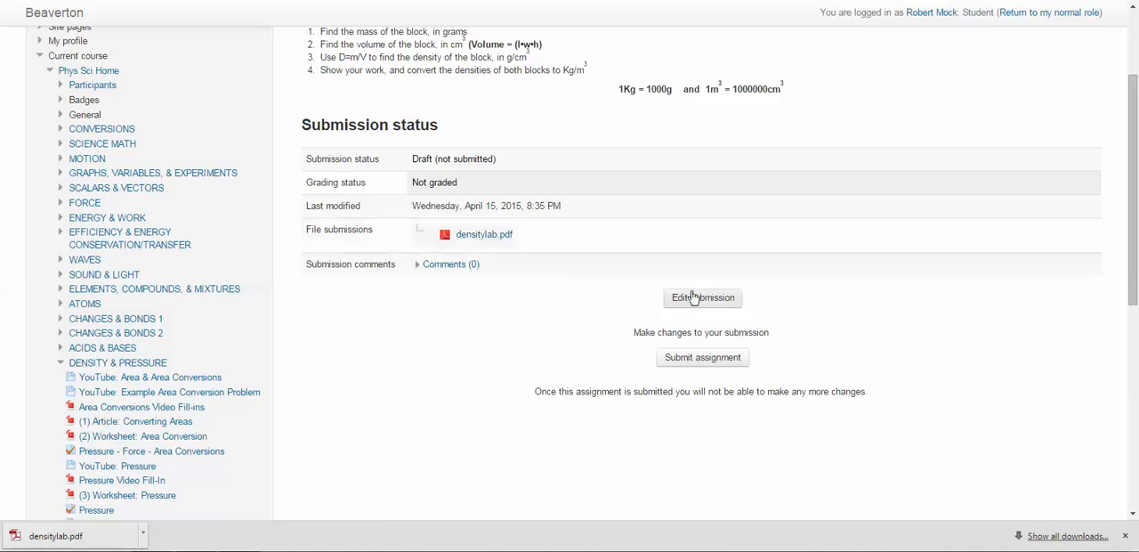
Submit the Measure Density assignment with densitylab.pdf for final grading and confirm the submission
click(702, 365)
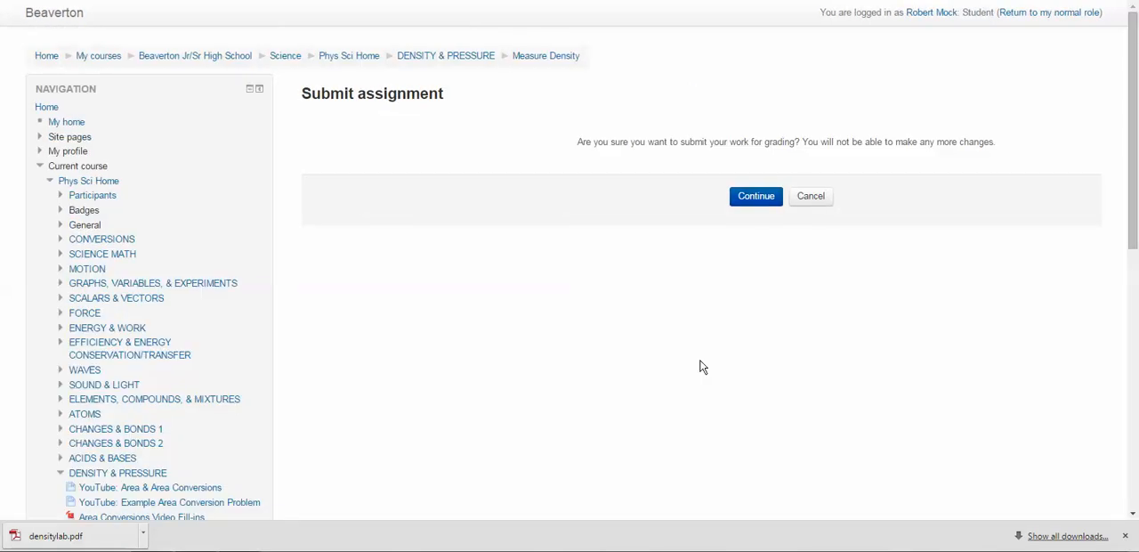
click(753, 197)
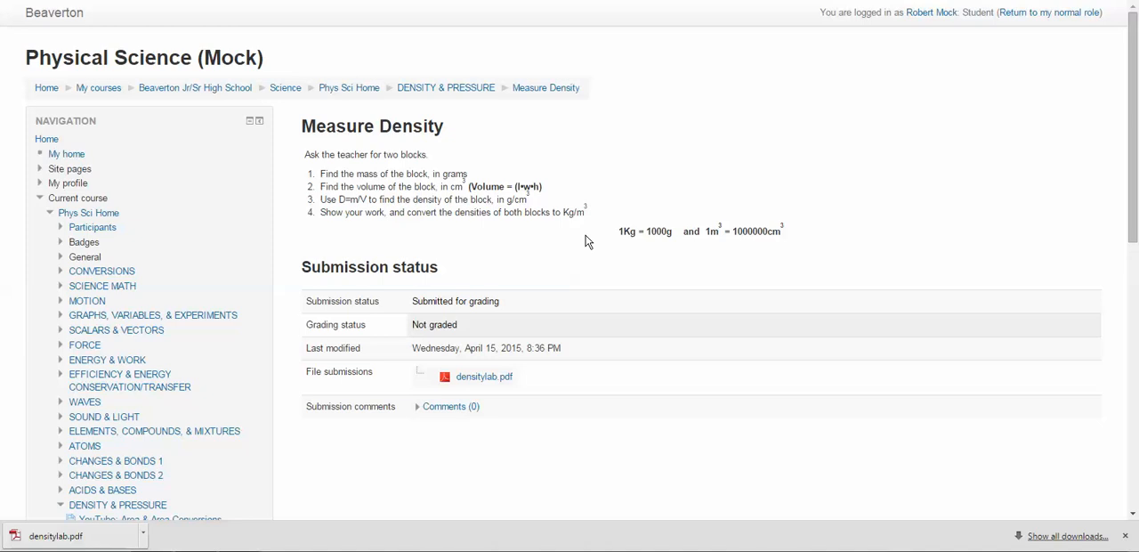
Switch to the density lab document in Google Docs and view its sharing options, closing them without adding anyone
click(462, 0)
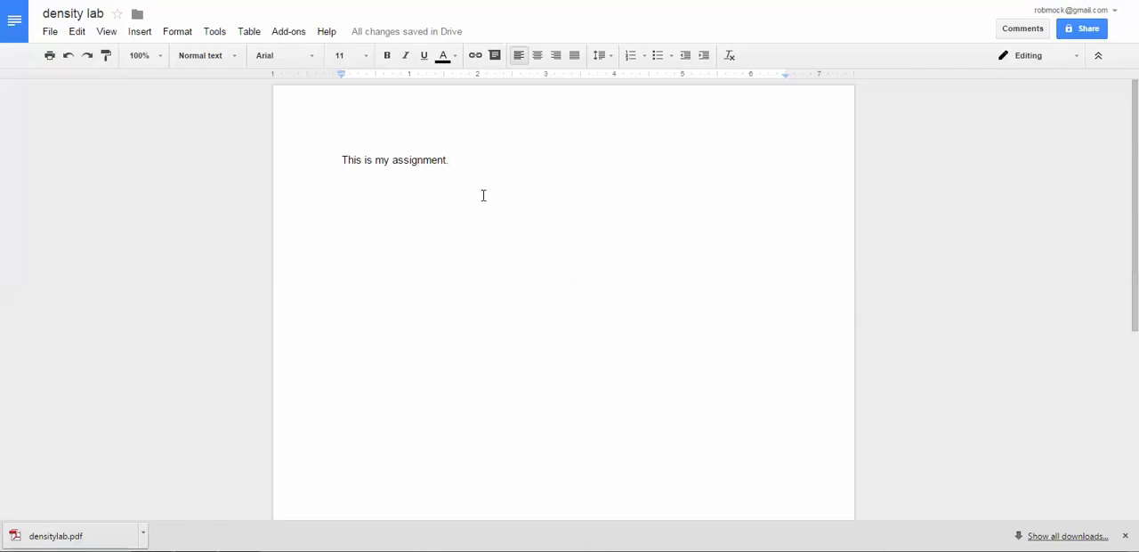
click(51, 36)
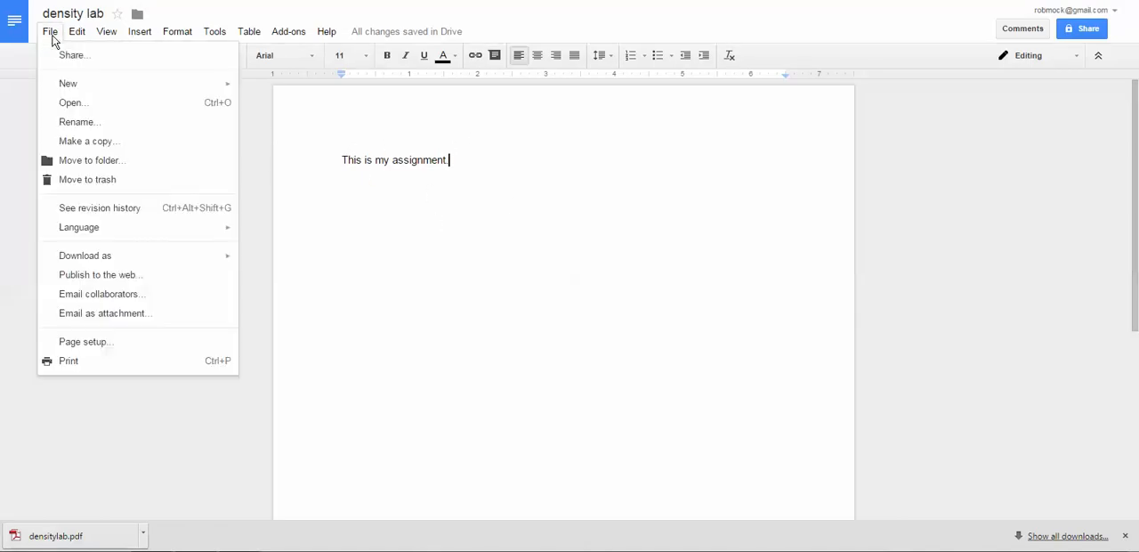
click(71, 55)
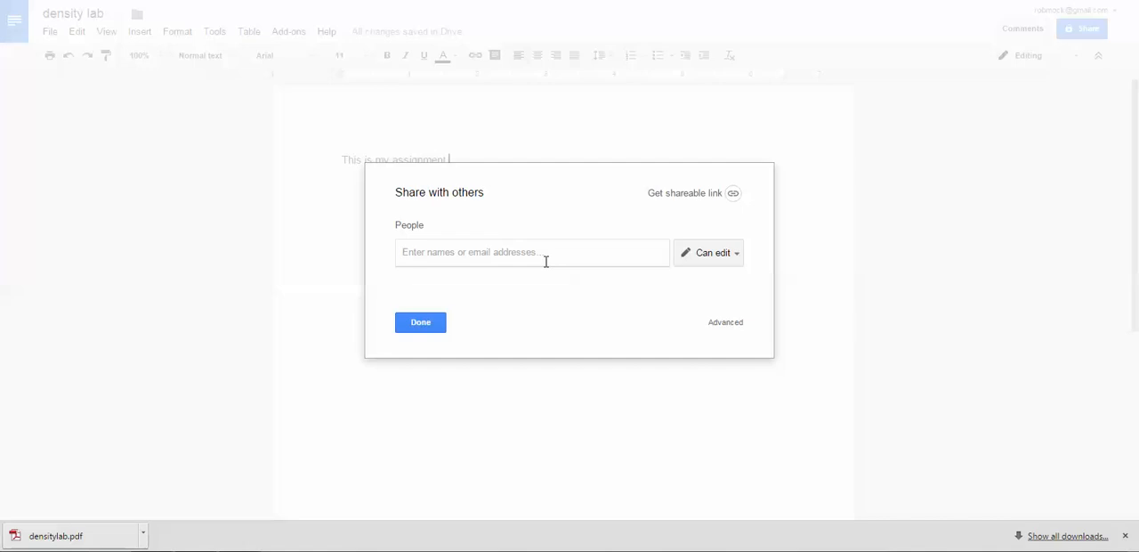
click(433, 325)
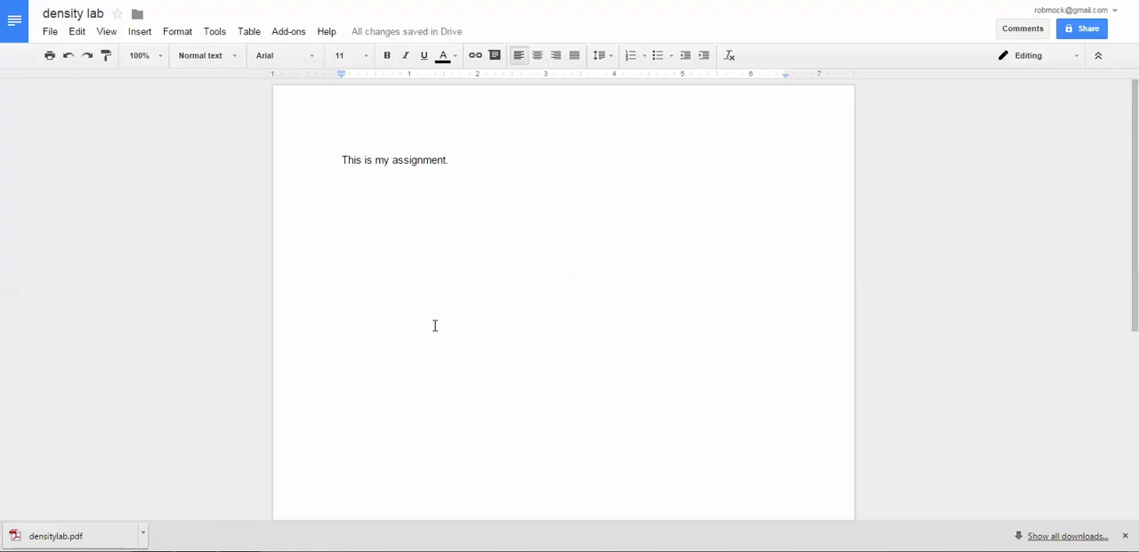